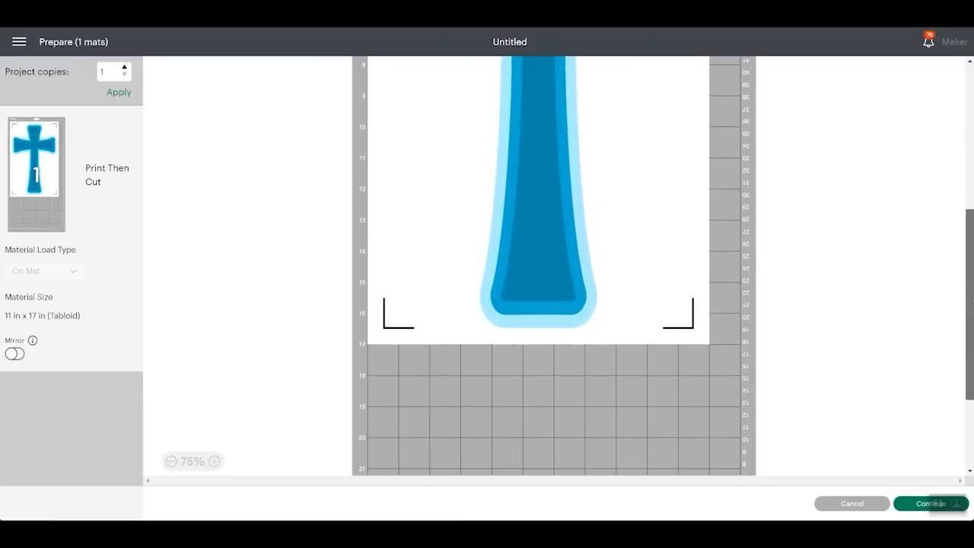
pyautogui.scroll(5, 969, 215)
pyautogui.scroll(1, 969, 215)
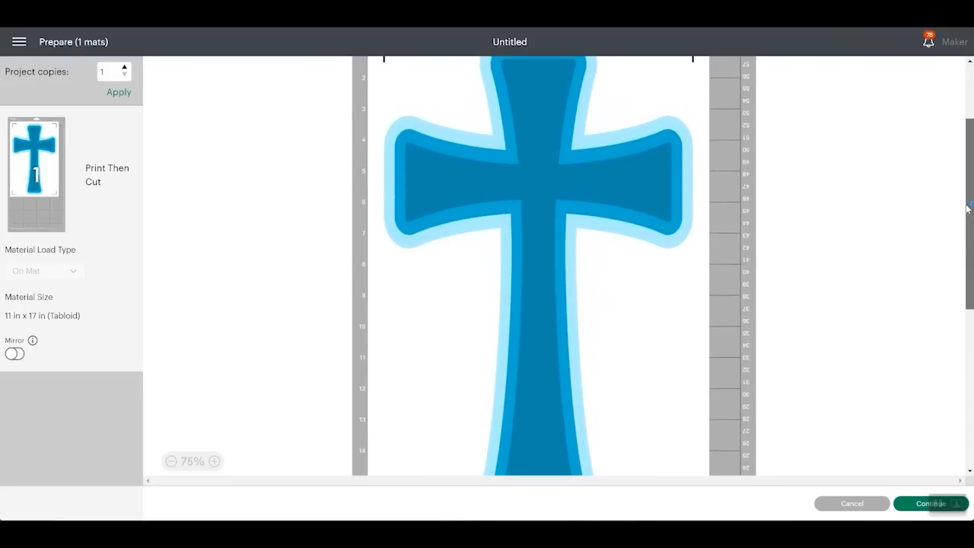
pyautogui.moveTo(968, 207); pyautogui.dragTo(963, 179)
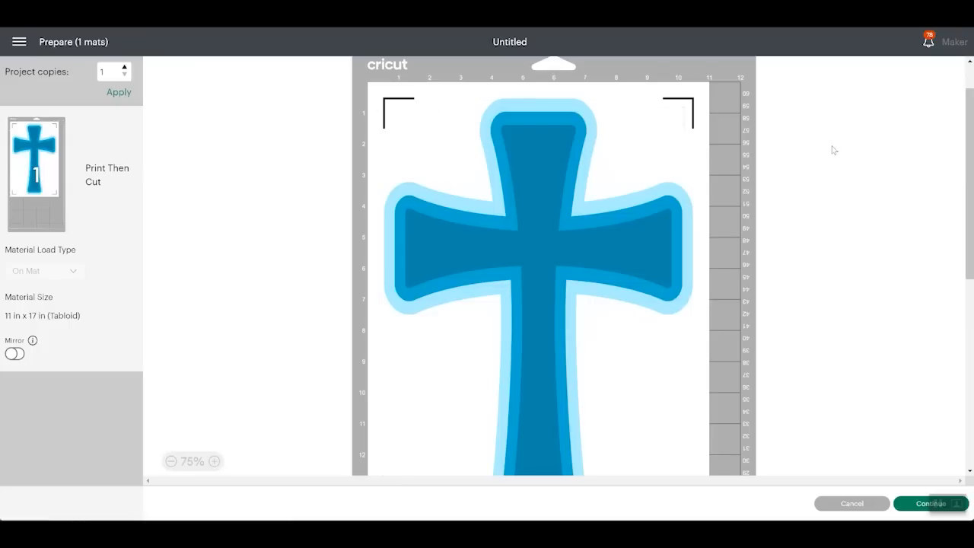
pyautogui.moveTo(971, 156); pyautogui.dragTo(971, 263)
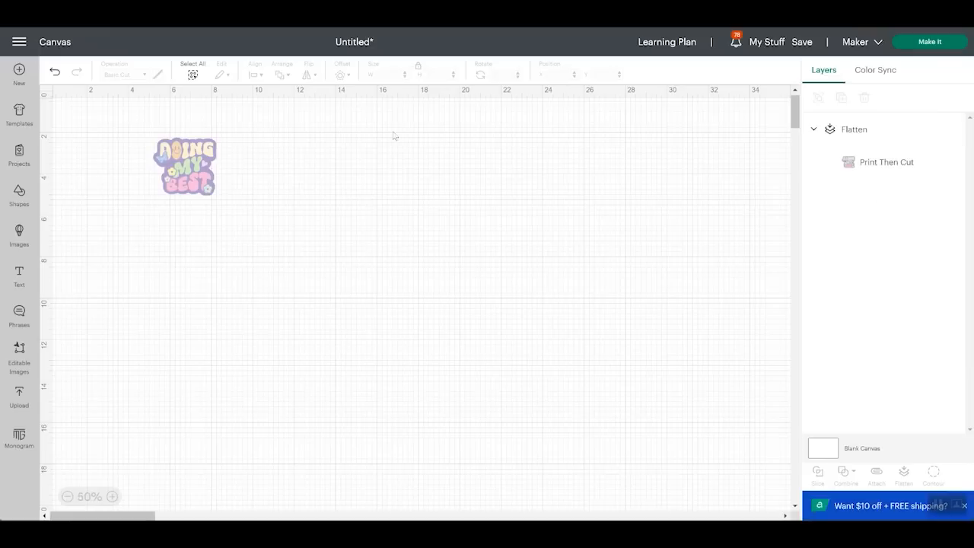
# Set the default Print Then Cut page size for the Cricut Maker to 8.5 in x 11 in (Letter).
pyautogui.click(20, 43)
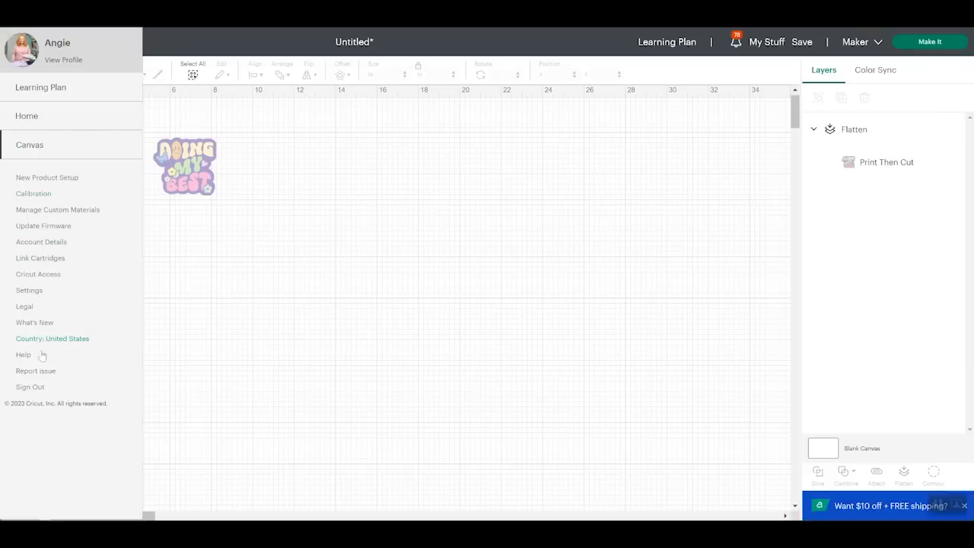
pyautogui.click(29, 290)
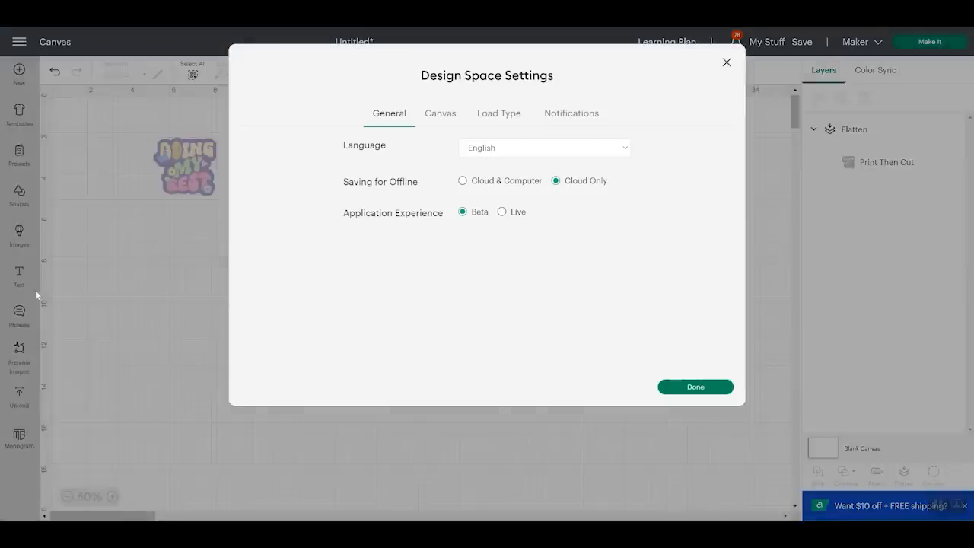
pyautogui.click(493, 118)
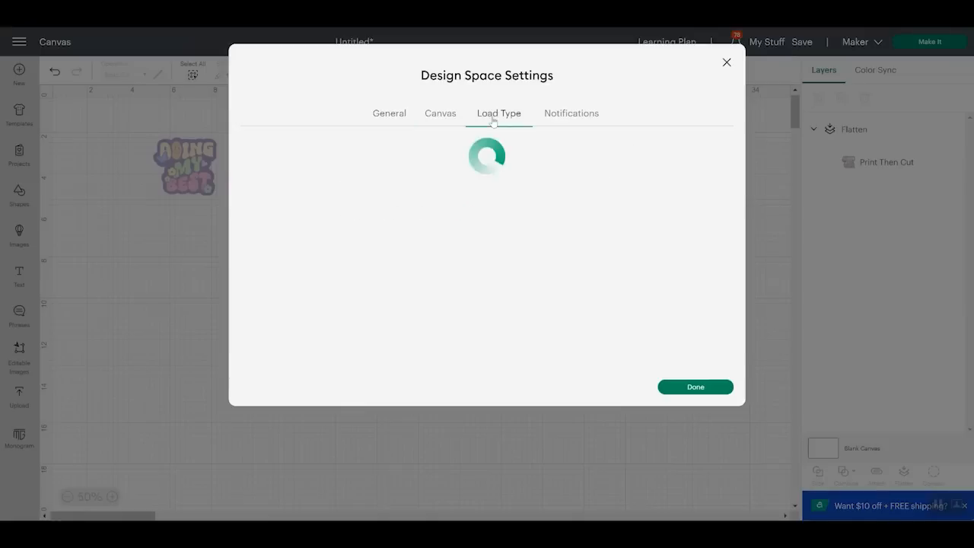
pyautogui.click(510, 220)
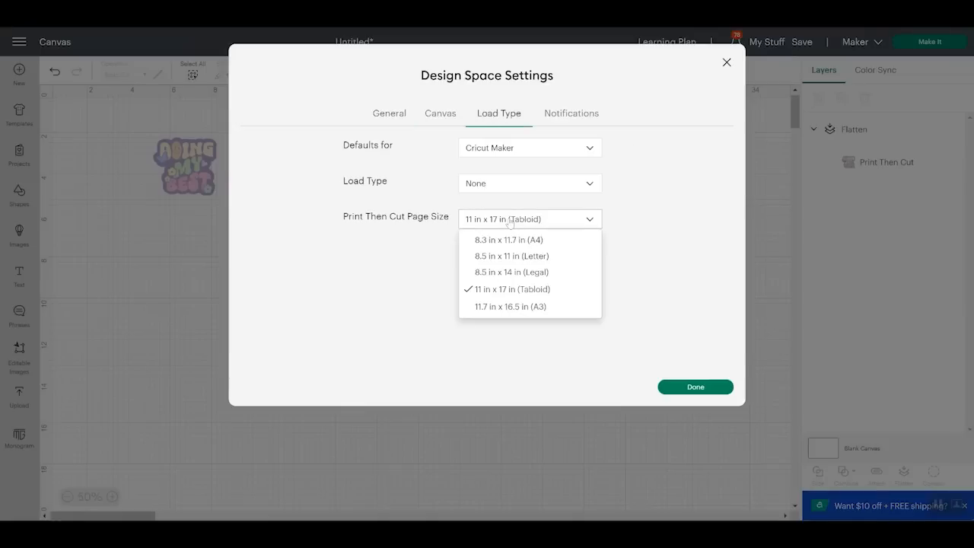
pyautogui.click(507, 257)
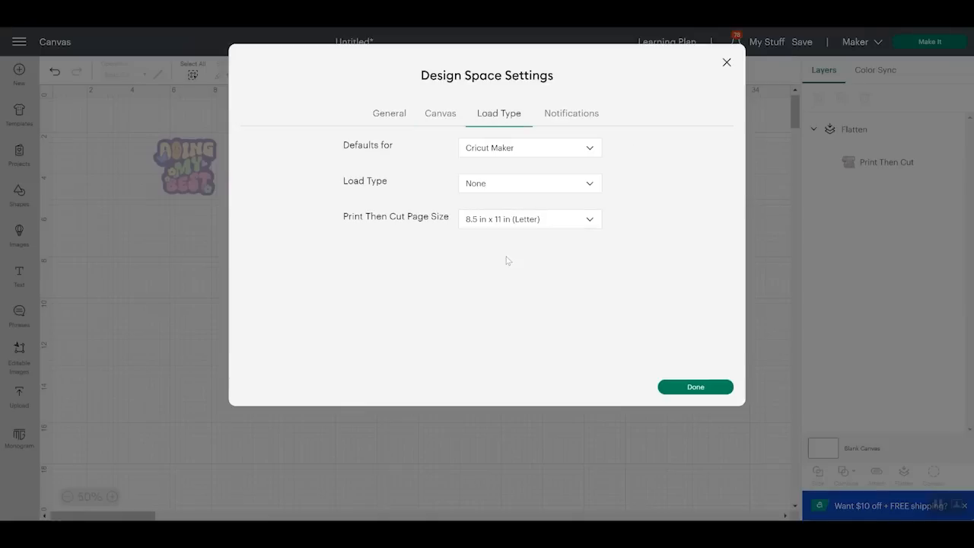
pyautogui.click(697, 389)
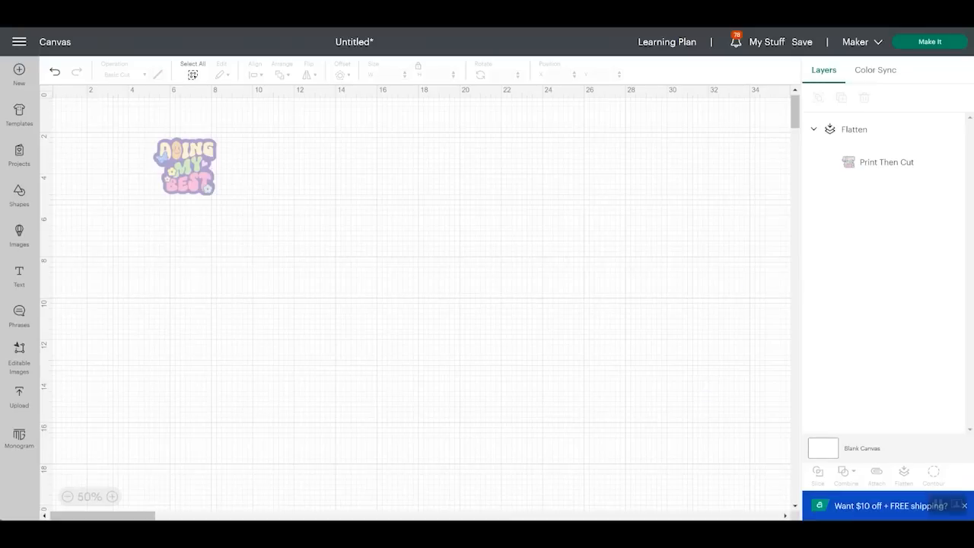
# Send the "Doing My Best" sticker to the mat preview and apply 8 project copies.
pyautogui.click(919, 45)
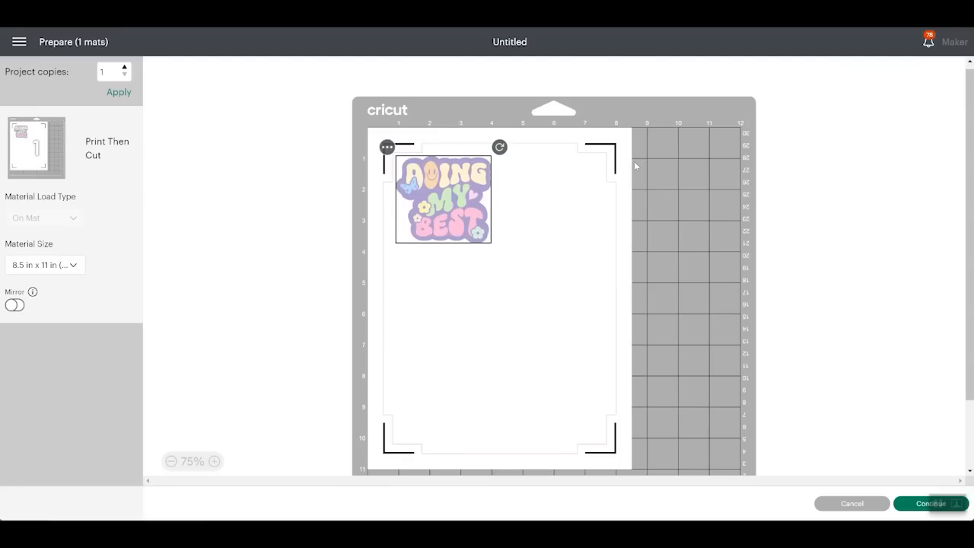
pyautogui.click(111, 69)
pyautogui.moveTo(111, 70); pyautogui.dragTo(84, 77)
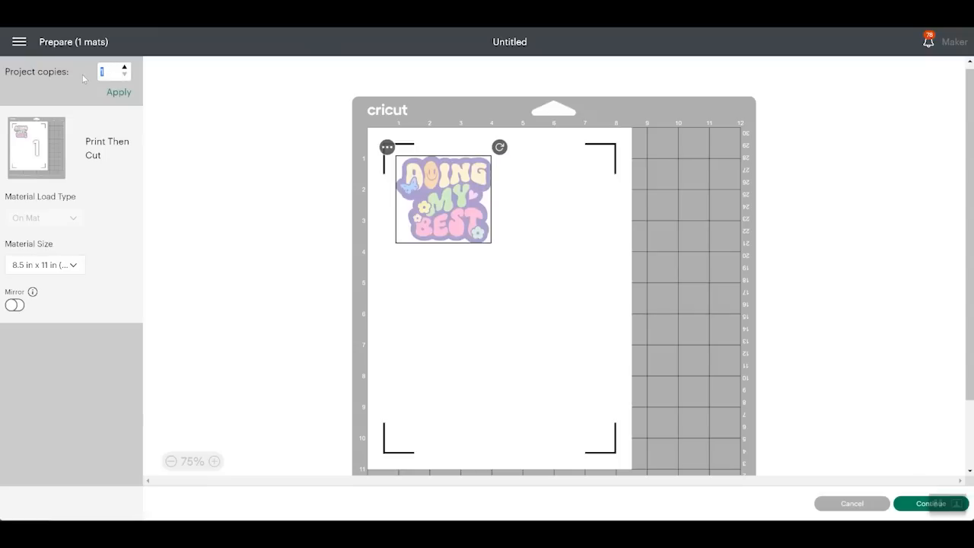
pyautogui.click(118, 92)
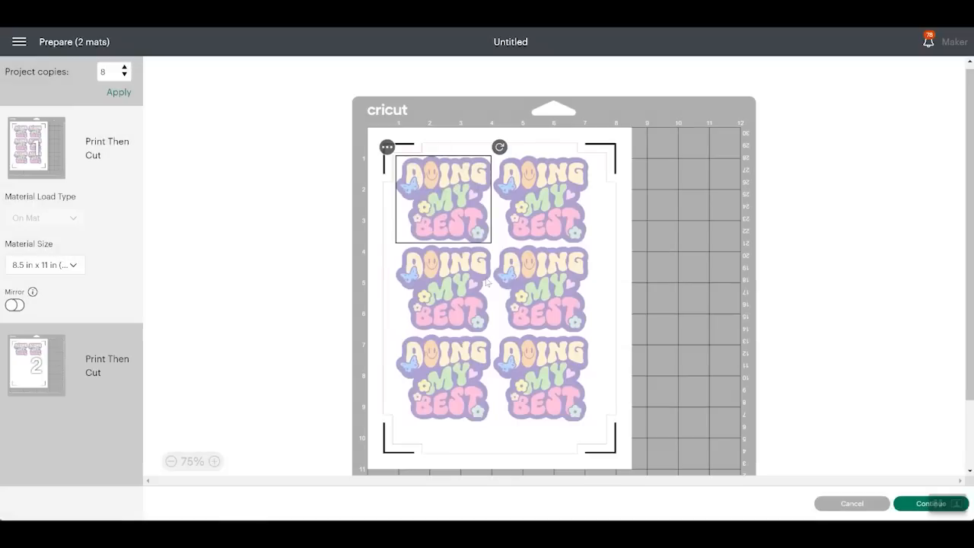
# Change the number of project copies of the "Doing My Best" sticker to 6.
pyautogui.moveTo(111, 70); pyautogui.dragTo(87, 71)
pyautogui.write('6')
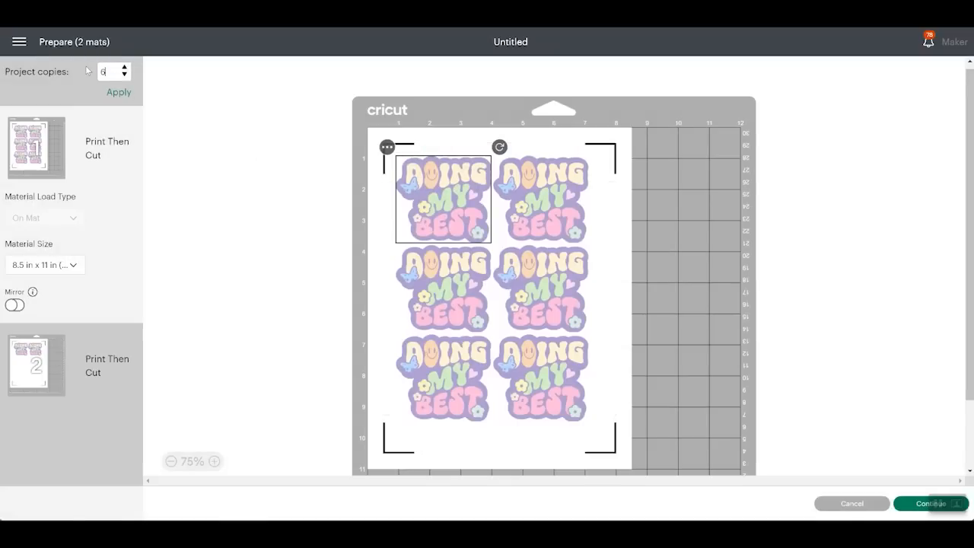
pyautogui.click(117, 92)
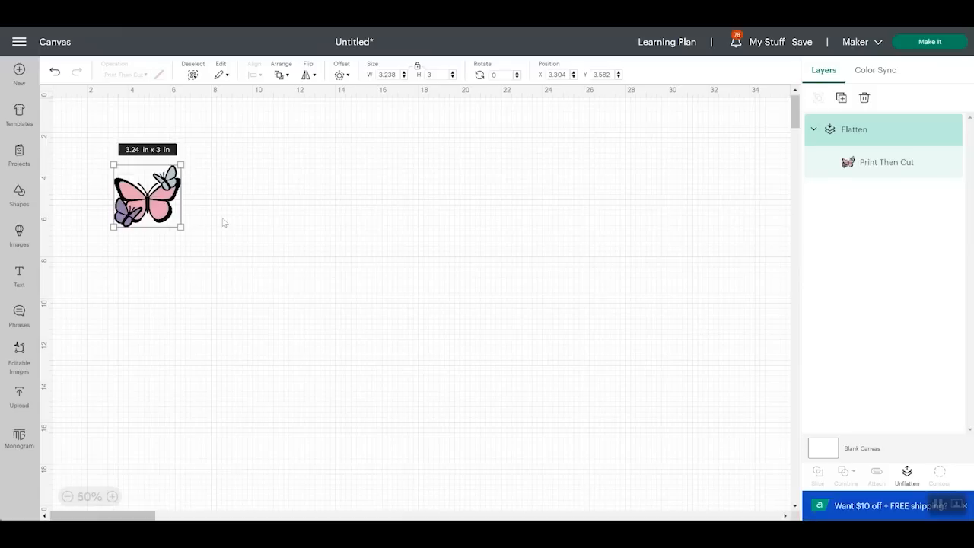
# Send the butterfly sticker to the mat preview and apply 6 project copies.
pyautogui.click(929, 43)
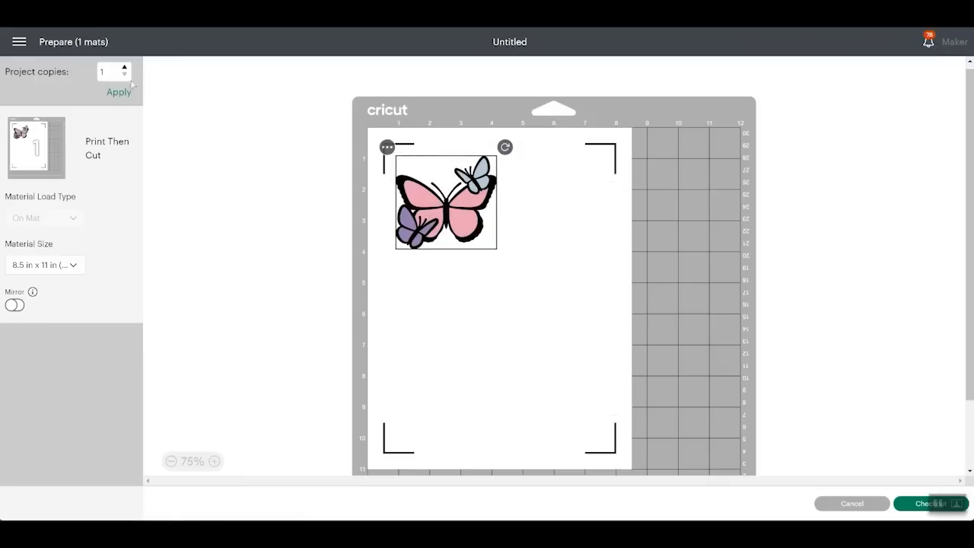
pyautogui.moveTo(107, 71); pyautogui.dragTo(63, 72)
pyautogui.write('6')
pyautogui.click(119, 92)
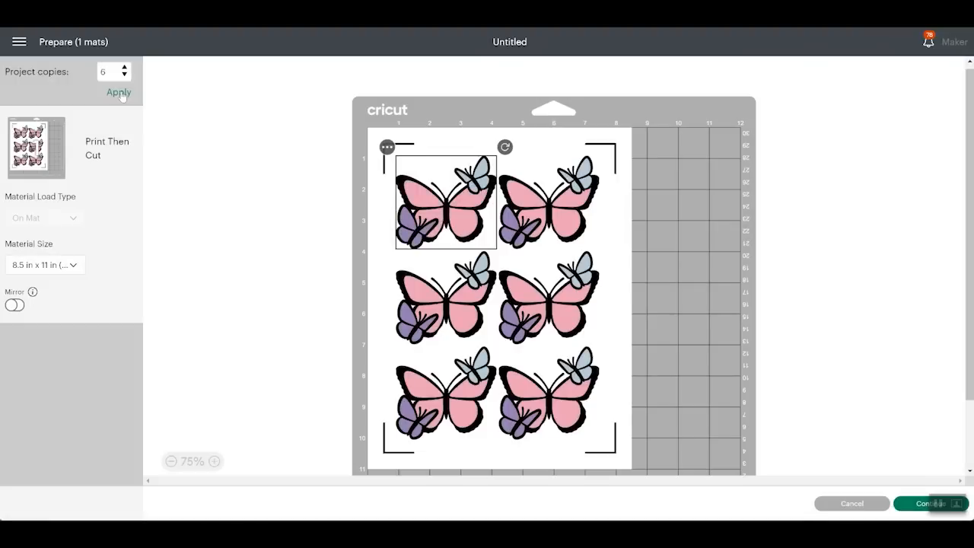
# Rearrange the butterfly copies on the mat, moving the rows closer together and spacing the columns within the printable area.
pyautogui.moveTo(465, 299); pyautogui.dragTo(471, 281)
pyautogui.moveTo(563, 299); pyautogui.dragTo(568, 276)
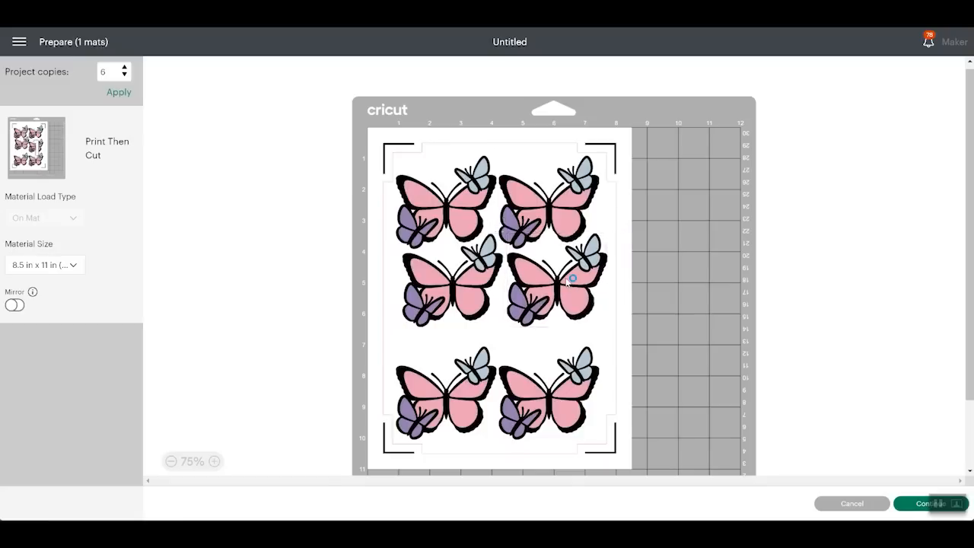
pyautogui.moveTo(424, 200); pyautogui.dragTo(420, 188)
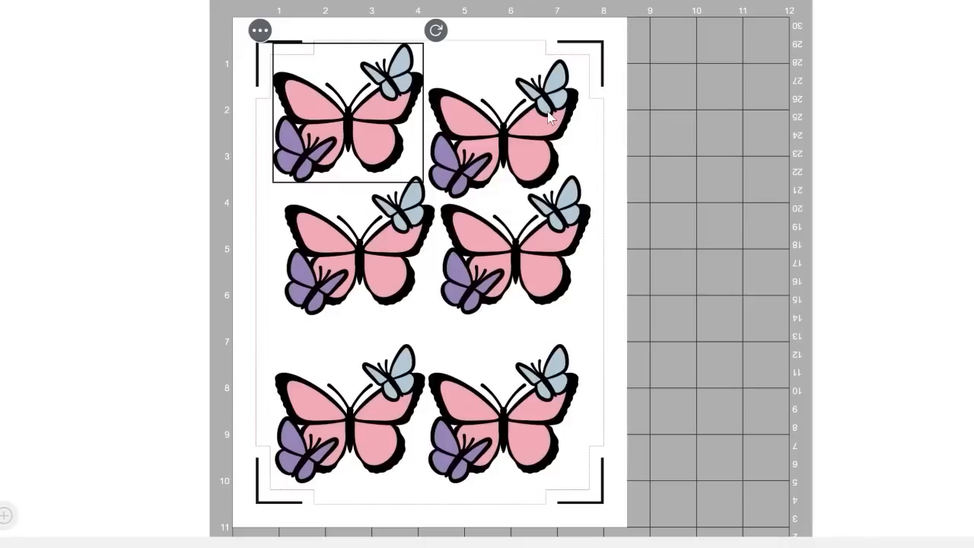
pyautogui.moveTo(550, 116); pyautogui.dragTo(558, 106)
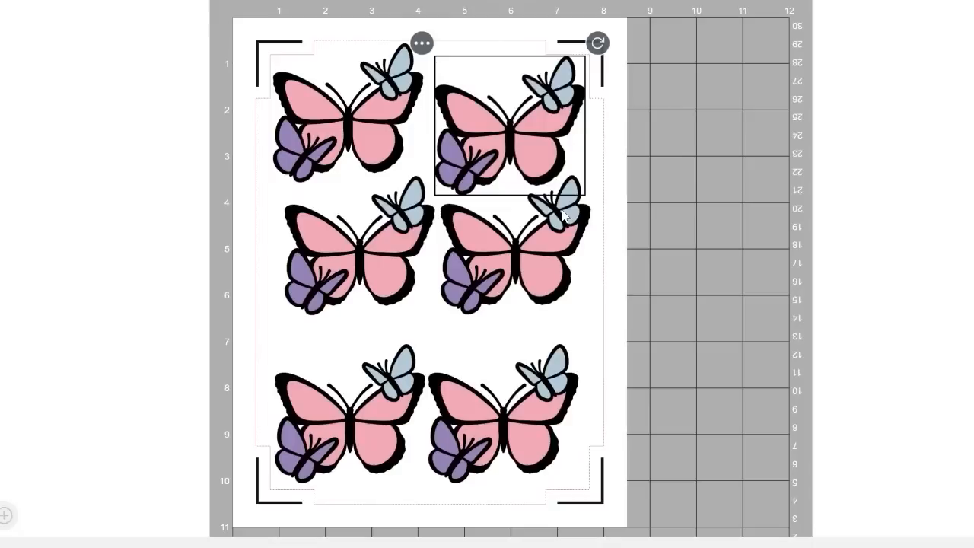
pyautogui.moveTo(567, 240); pyautogui.dragTo(572, 233)
pyautogui.moveTo(388, 409); pyautogui.dragTo(398, 368)
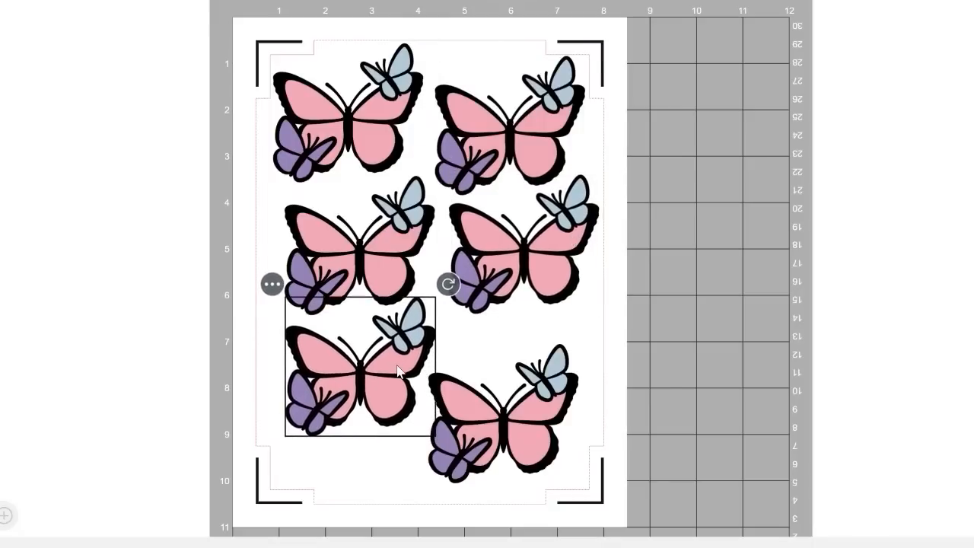
pyautogui.moveTo(491, 428); pyautogui.dragTo(508, 386)
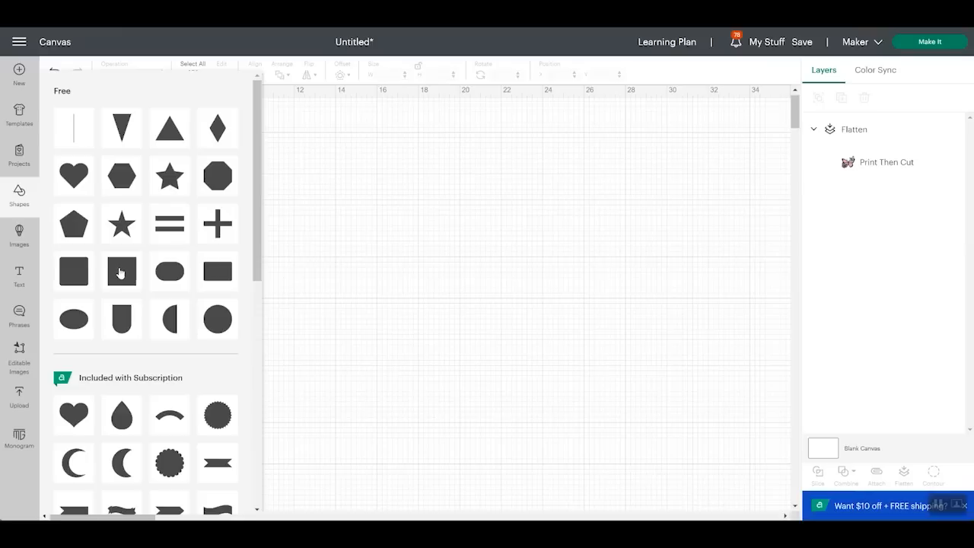
# Add a square shape to the canvas and place it in the empty area beside the butterfly.
pyautogui.click(119, 272)
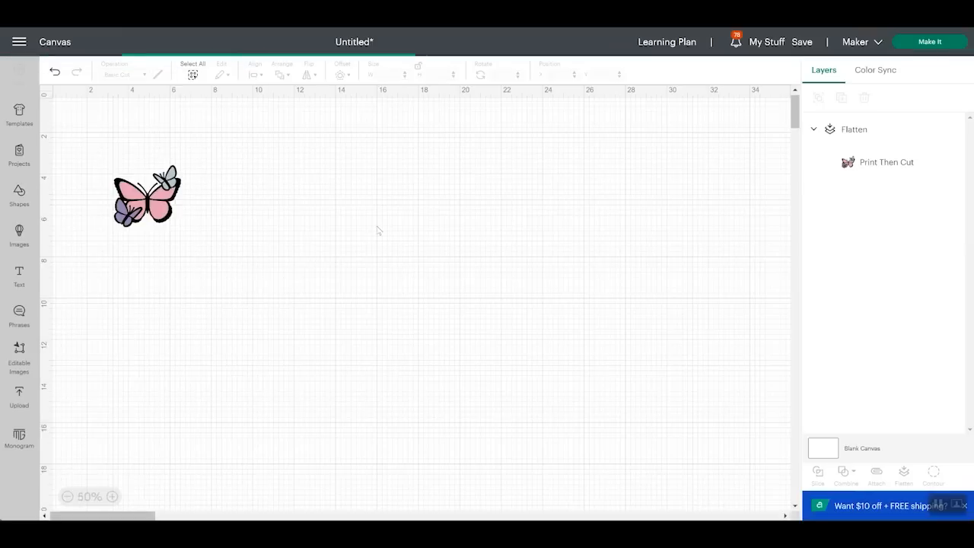
pyautogui.click(158, 76)
pyautogui.click(170, 181)
pyautogui.moveTo(103, 138); pyautogui.dragTo(337, 241)
# Unlock the square's proportions and size it to 7.44 in wide by 9.94 in high.
pyautogui.click(418, 66)
pyautogui.click(395, 74)
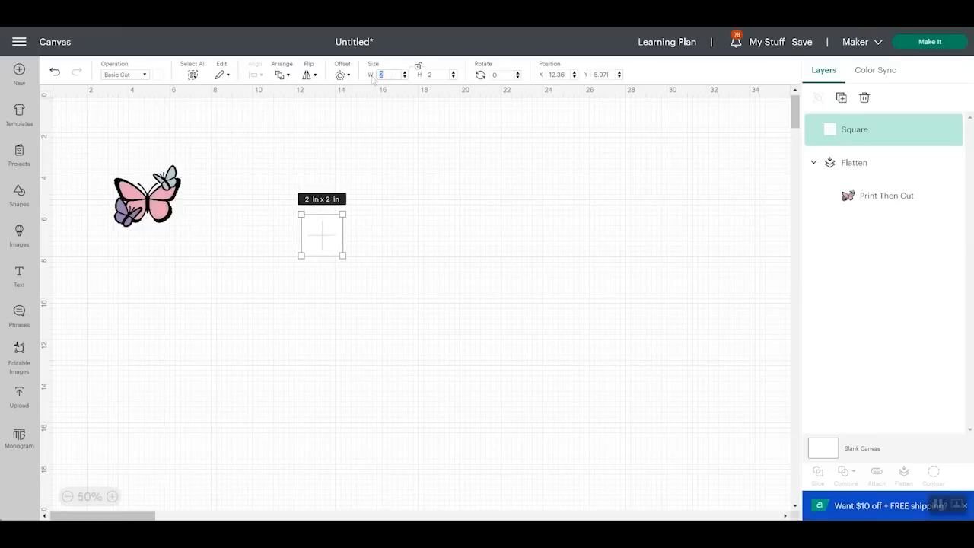
pyautogui.write('7.44')
pyautogui.press('Tab')
pyautogui.write('9.9')
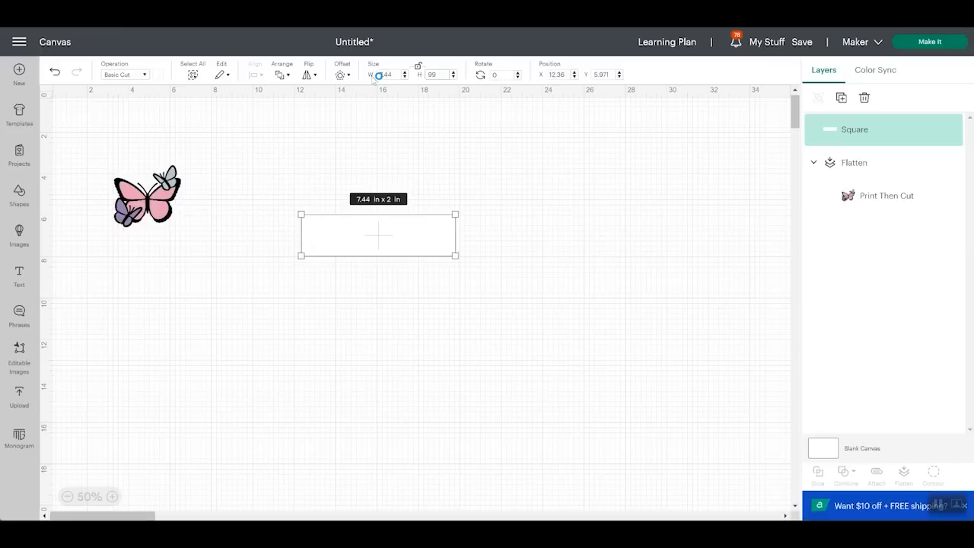
pyautogui.write('4')
pyautogui.press('Tab')
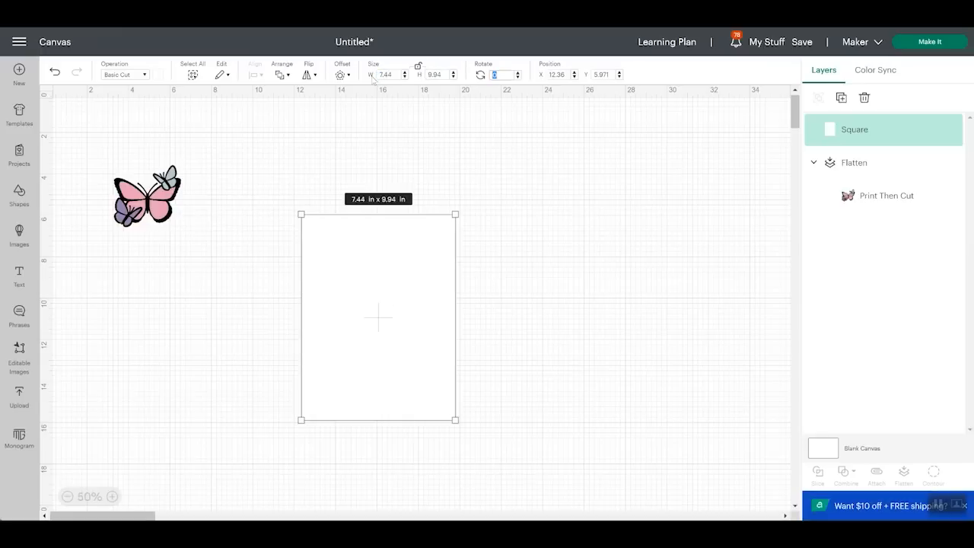
# Move the butterfly into the rectangle's upper-left corner and send the rectangle behind it.
pyautogui.moveTo(141, 209); pyautogui.dragTo(335, 265)
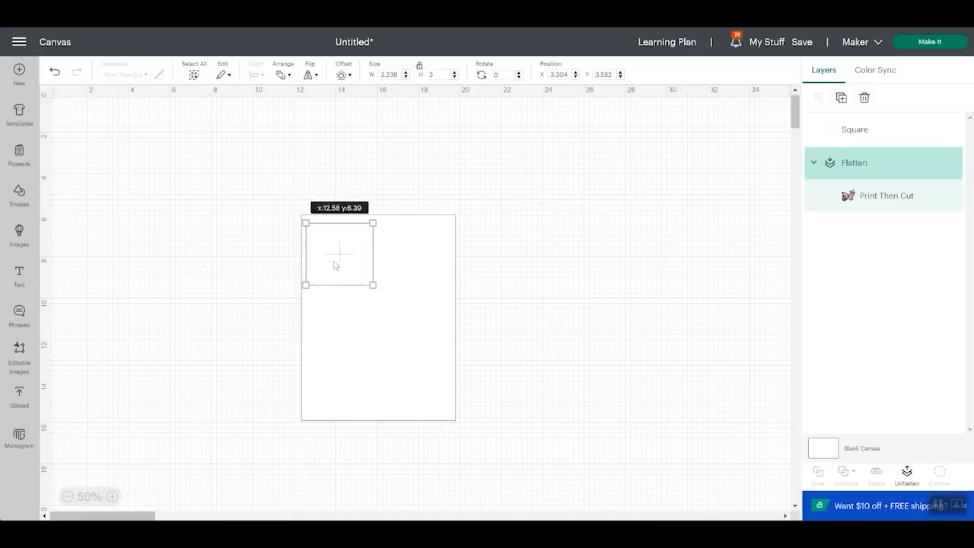
pyautogui.click(388, 300)
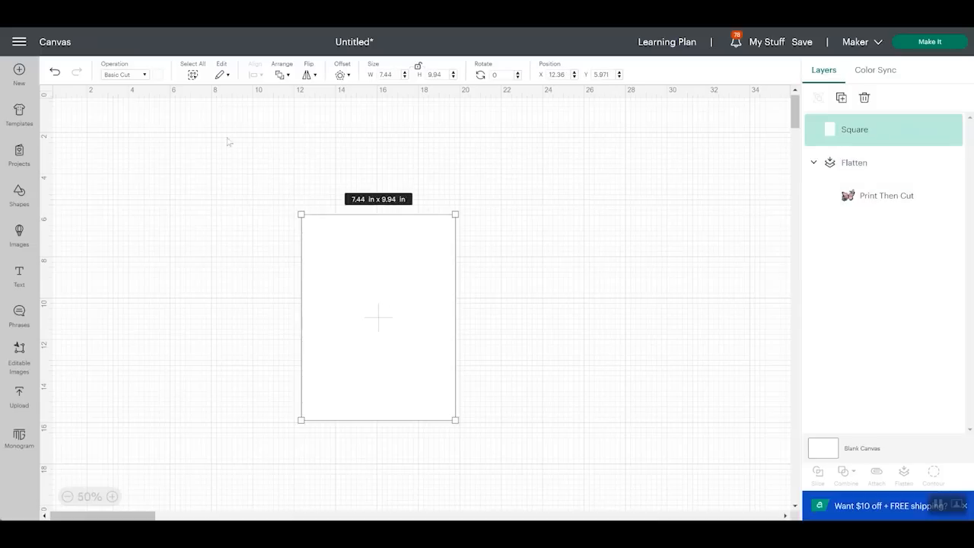
pyautogui.click(281, 76)
pyautogui.click(312, 137)
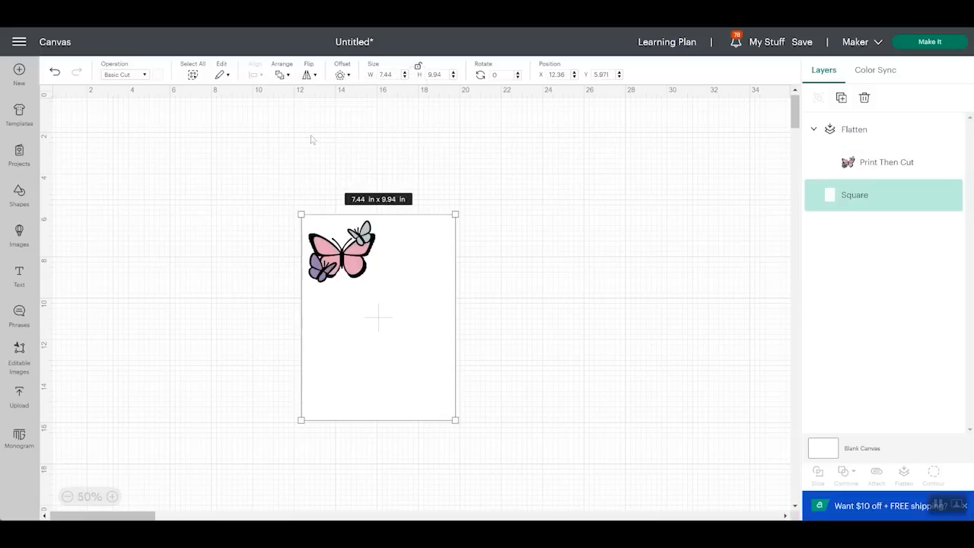
pyautogui.click(570, 279)
# Duplicate the butterfly, place the copy below the first inside the rectangle, and nudge the original closer to the corner.
pyautogui.click(340, 235)
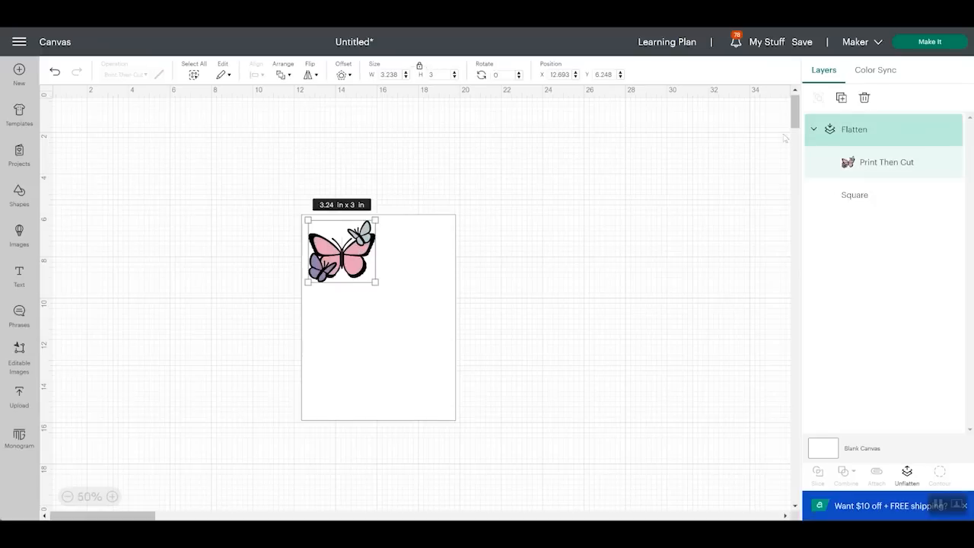
pyautogui.click(841, 98)
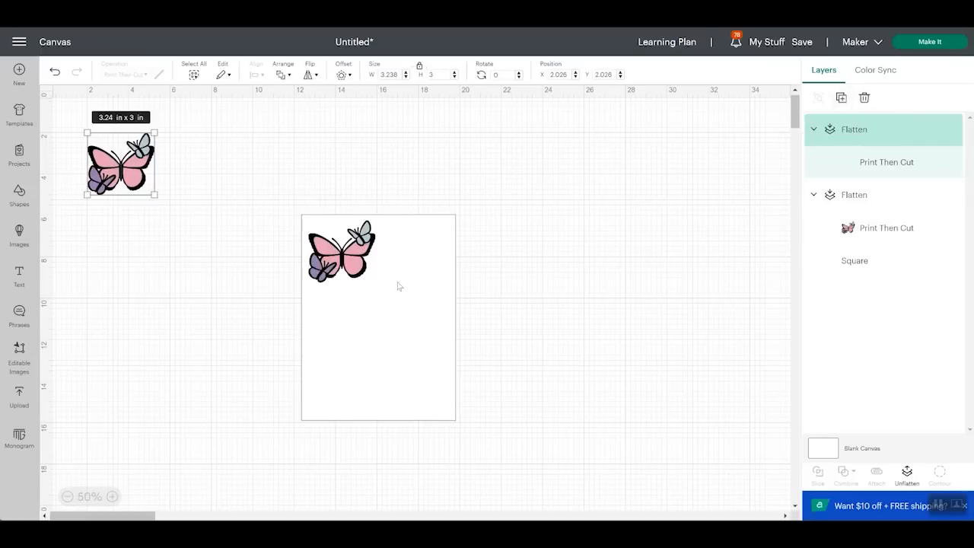
pyautogui.moveTo(99, 180); pyautogui.dragTo(316, 323)
pyautogui.moveTo(362, 241); pyautogui.dragTo(354, 237)
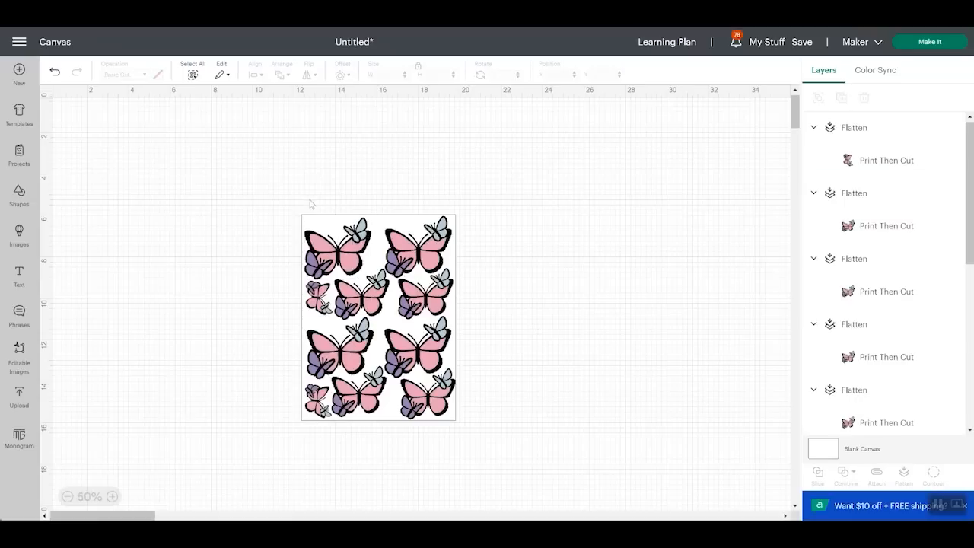
# Delete the guide rectangle and attach all the butterfly stickers together in their current layout.
pyautogui.click(320, 222)
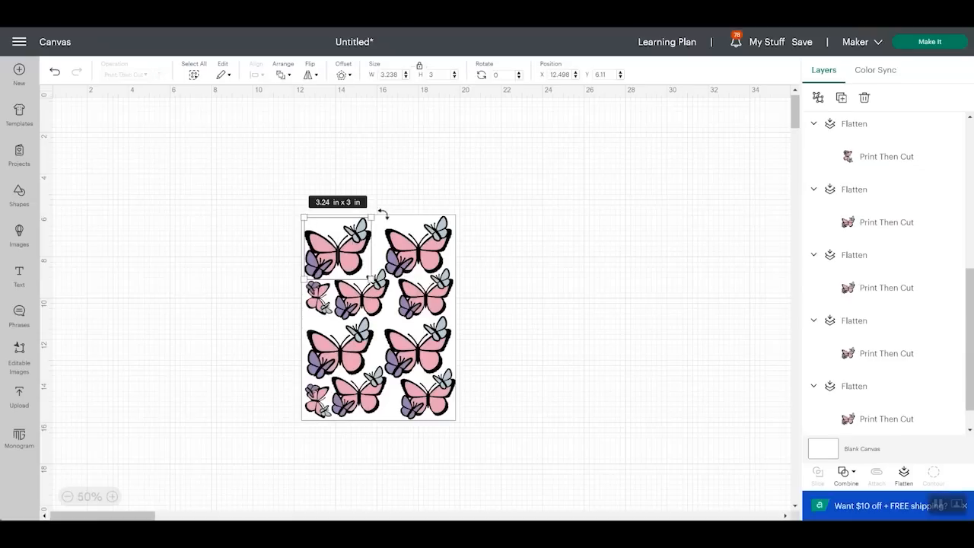
pyautogui.click(420, 203)
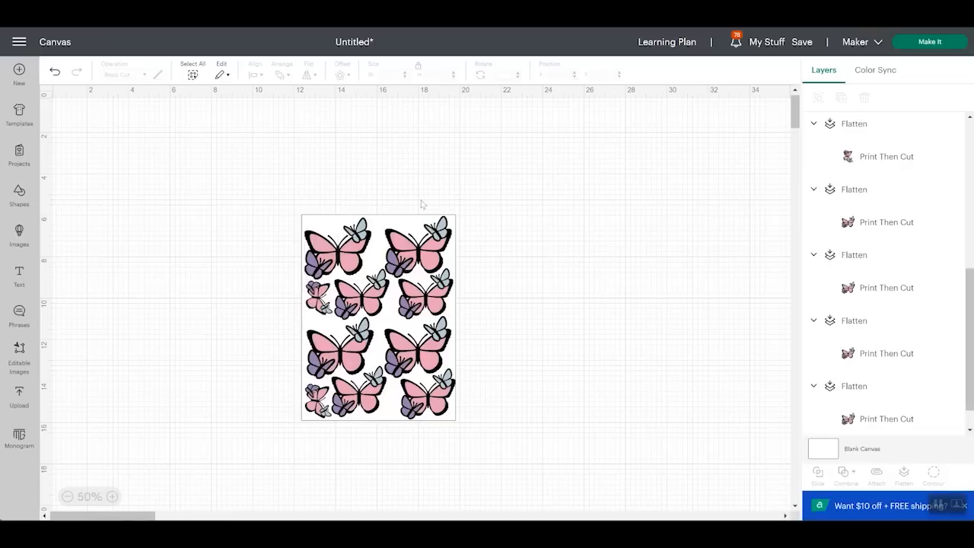
pyautogui.click(382, 219)
pyautogui.moveTo(283, 204); pyautogui.dragTo(509, 446)
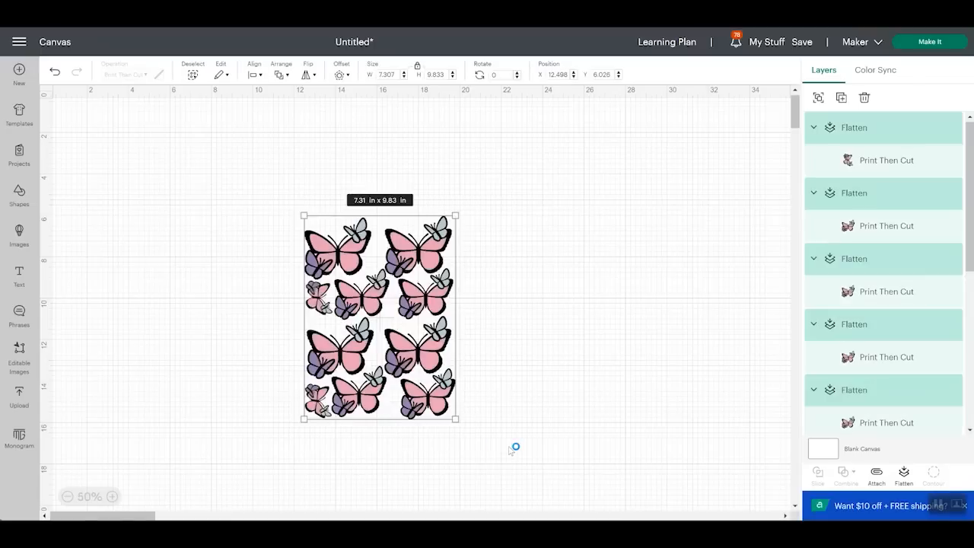
pyautogui.click(878, 477)
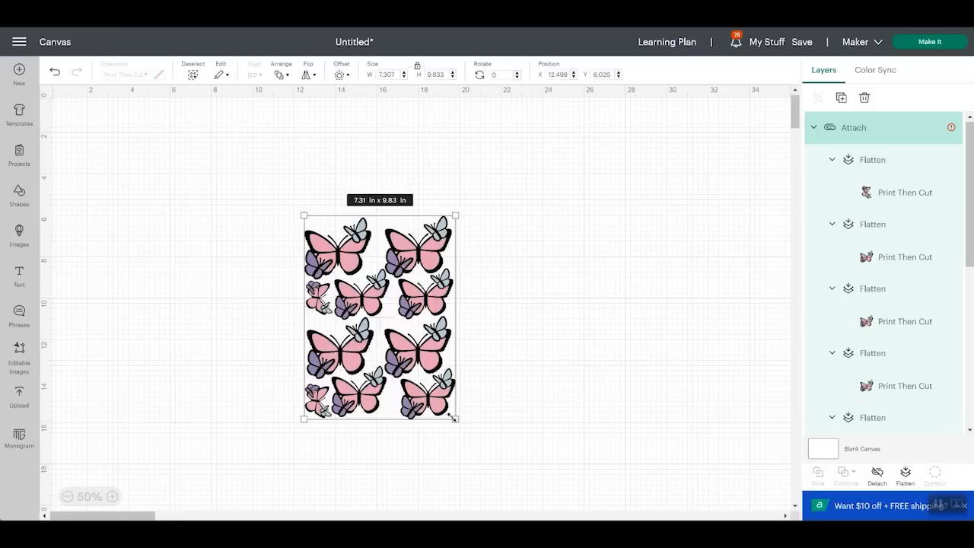
# Shrink the attached butterfly group to about 6.67 in by 8.97 in and proceed to the make preview.
pyautogui.moveTo(452, 417); pyautogui.dragTo(441, 401)
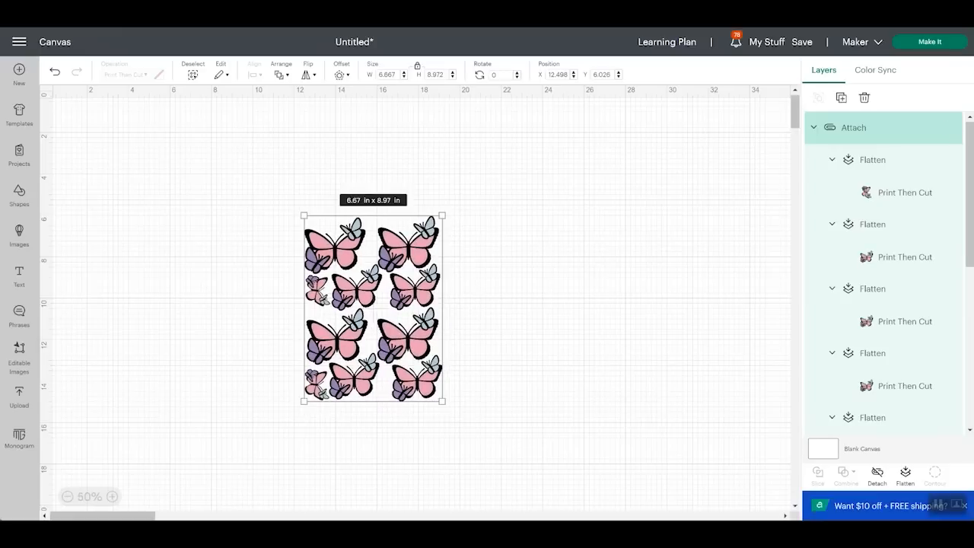
pyautogui.click(918, 46)
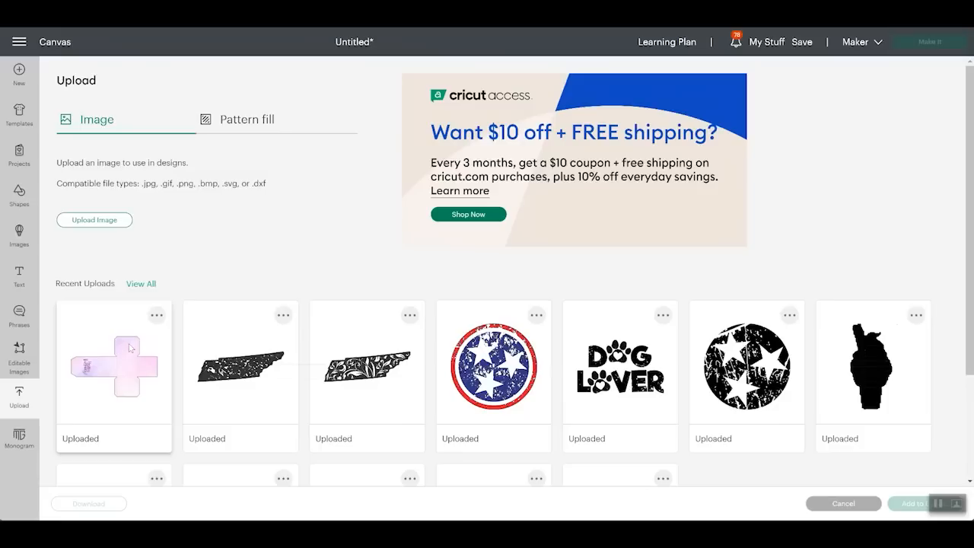
# Add the uploaded pink and purple box template to the canvas and move it away from the canvas corner.
pyautogui.click(129, 348)
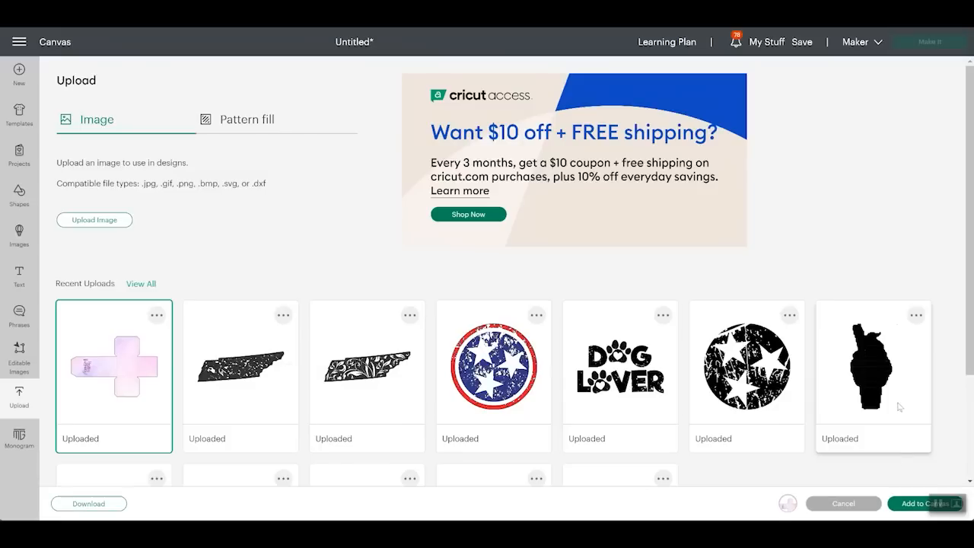
pyautogui.click(917, 504)
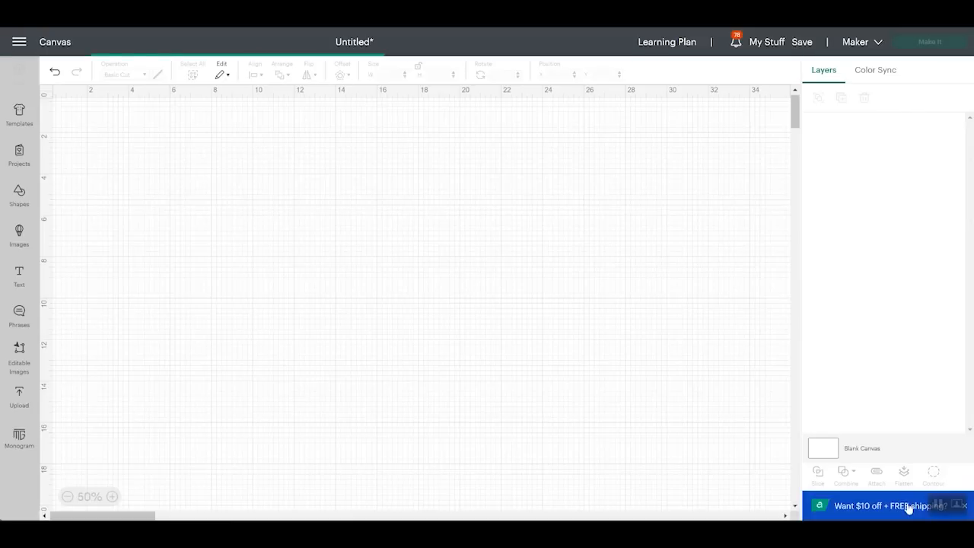
pyautogui.click(67, 499)
pyautogui.click(67, 498)
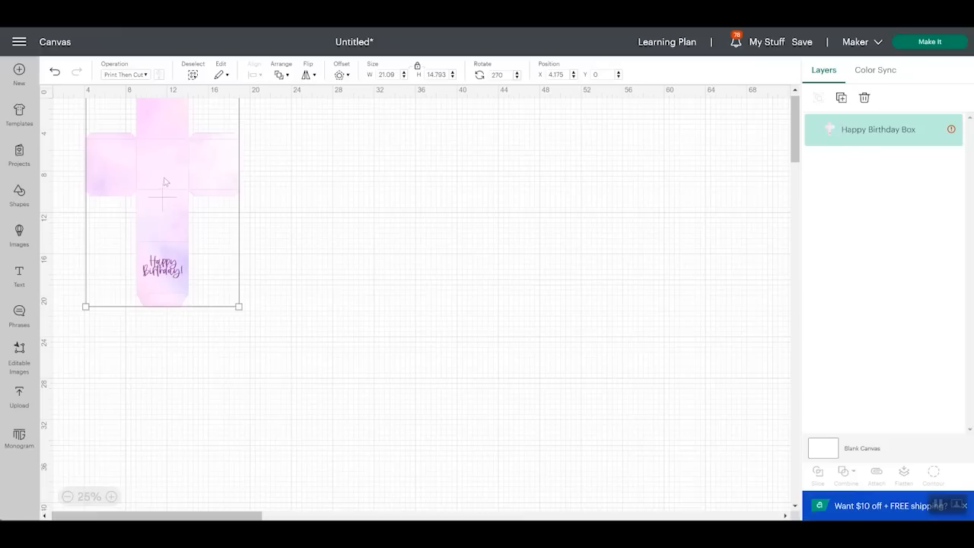
pyautogui.moveTo(172, 160); pyautogui.dragTo(219, 232)
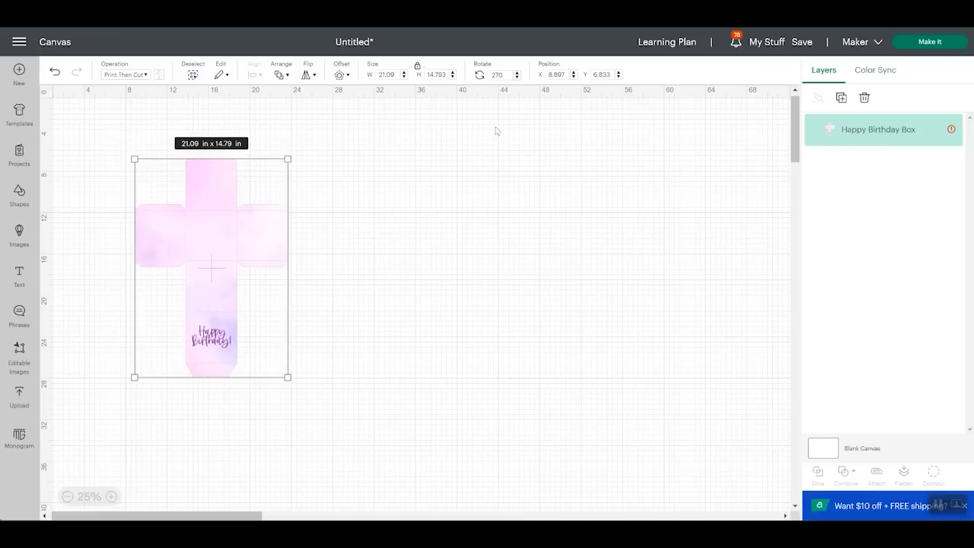
# Resize the Happy Birthday Box with locked proportions, ending with a height value of 9.94 in.
pyautogui.click(378, 73)
pyautogui.write('28.217')
pyautogui.press('Tab')
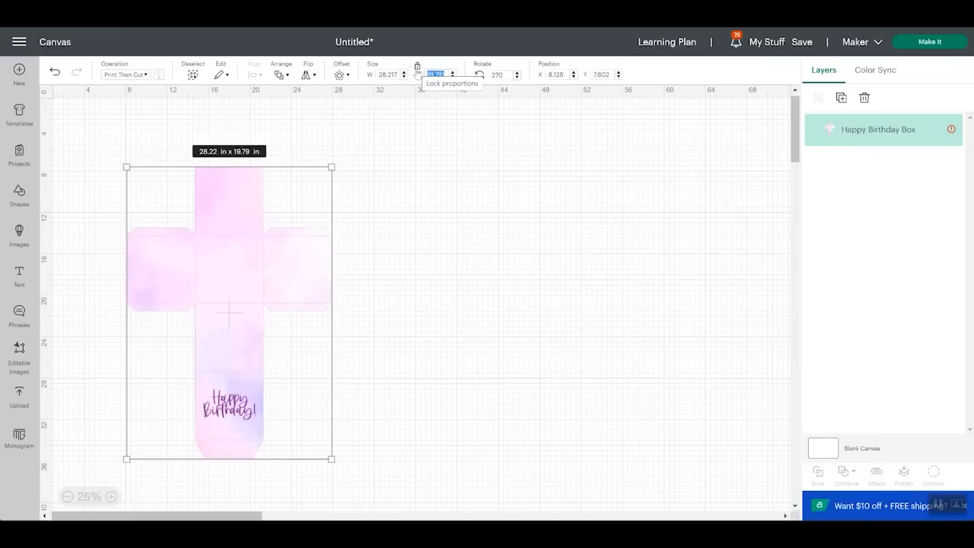
pyautogui.write('.94')
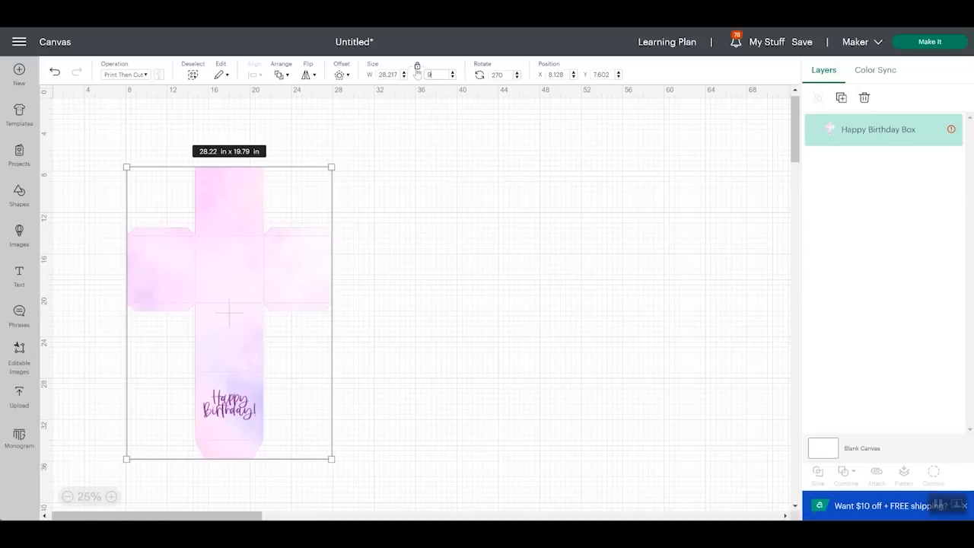
pyautogui.press('Tab')
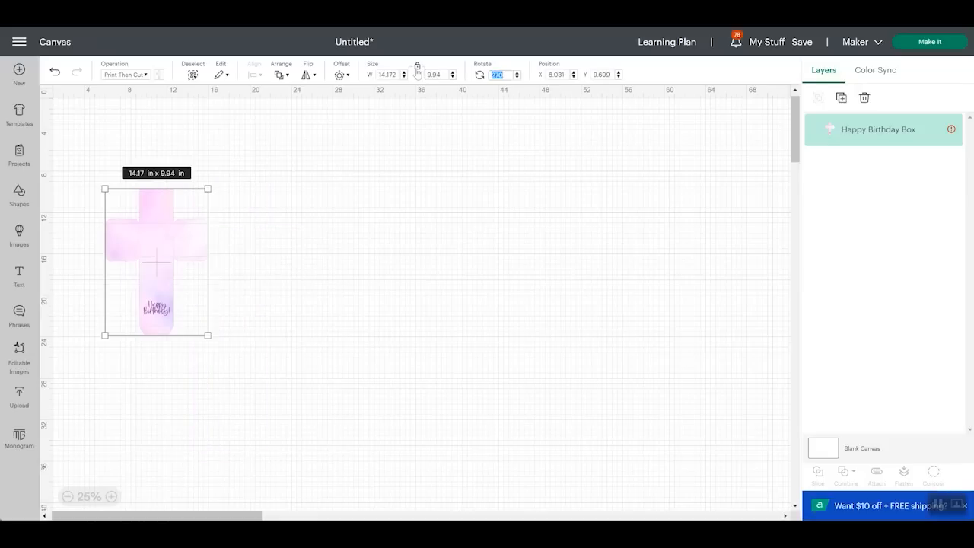
# From the box layer's size warning, change the Print Then Cut page size to 11 in x 17 in (Tabloid).
pyautogui.click(112, 496)
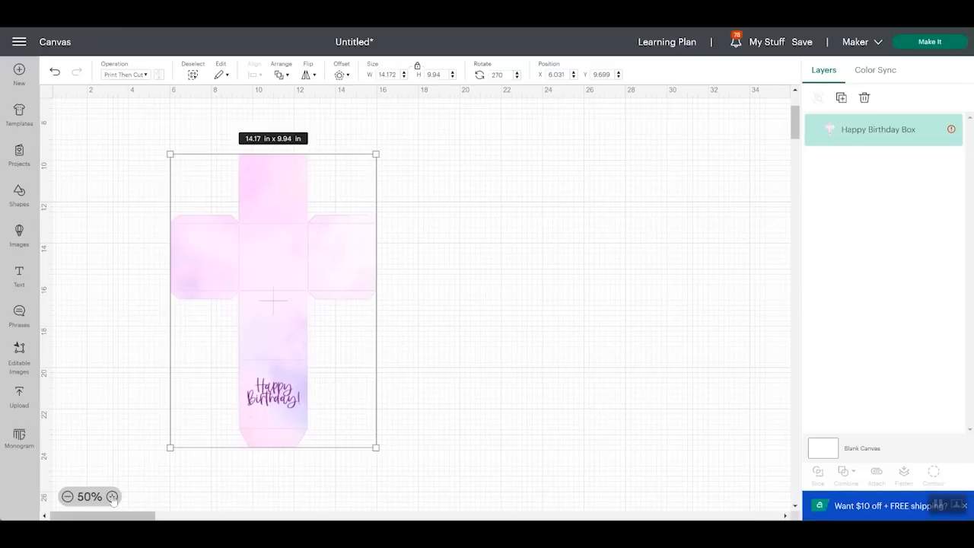
pyautogui.click(937, 129)
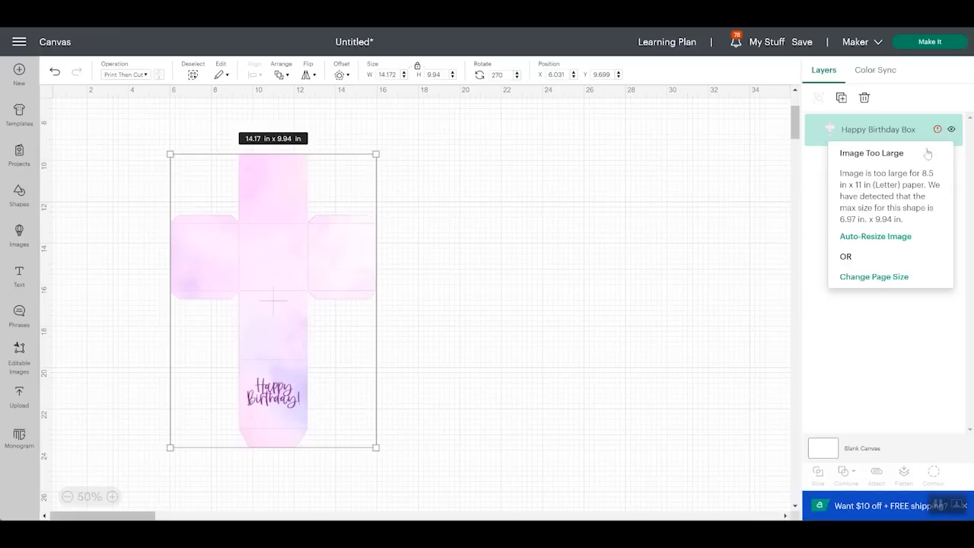
pyautogui.click(874, 277)
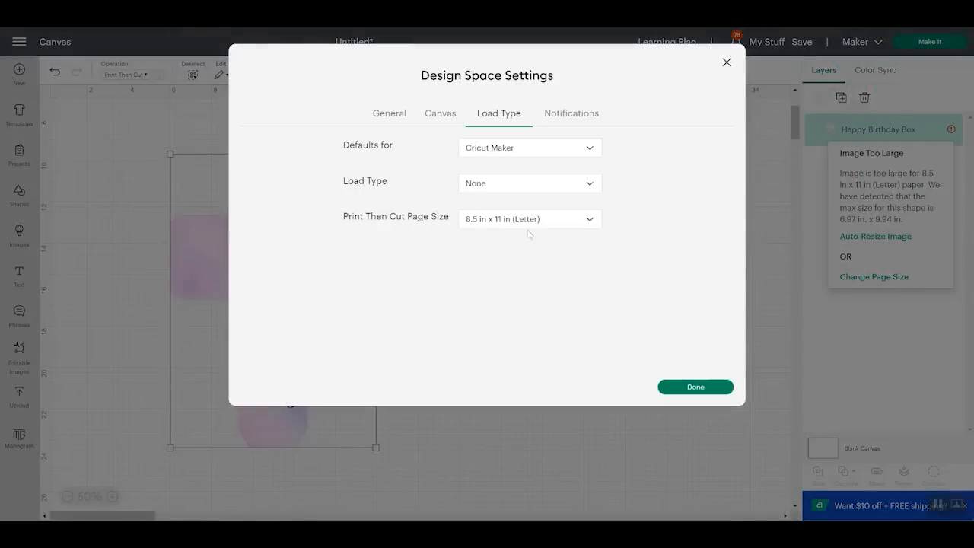
pyautogui.click(532, 219)
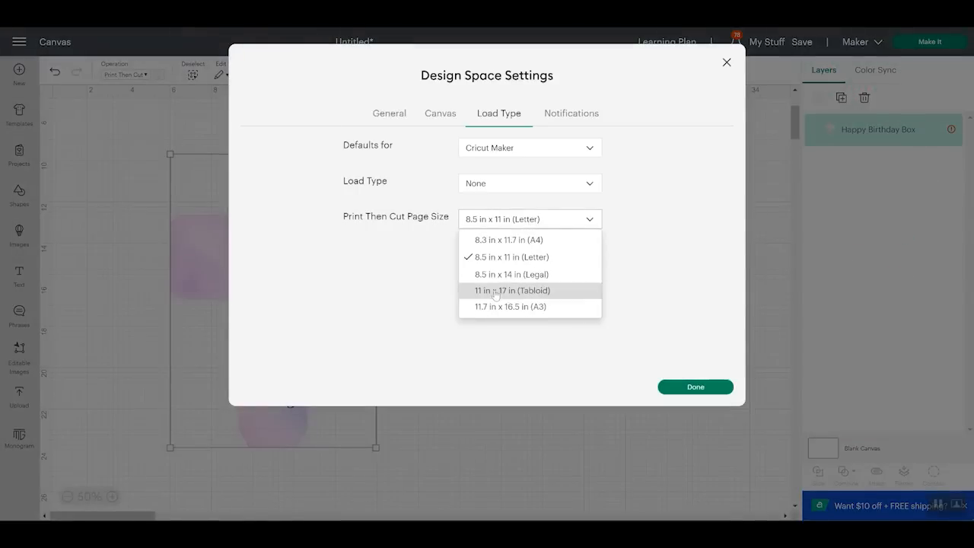
pyautogui.click(495, 290)
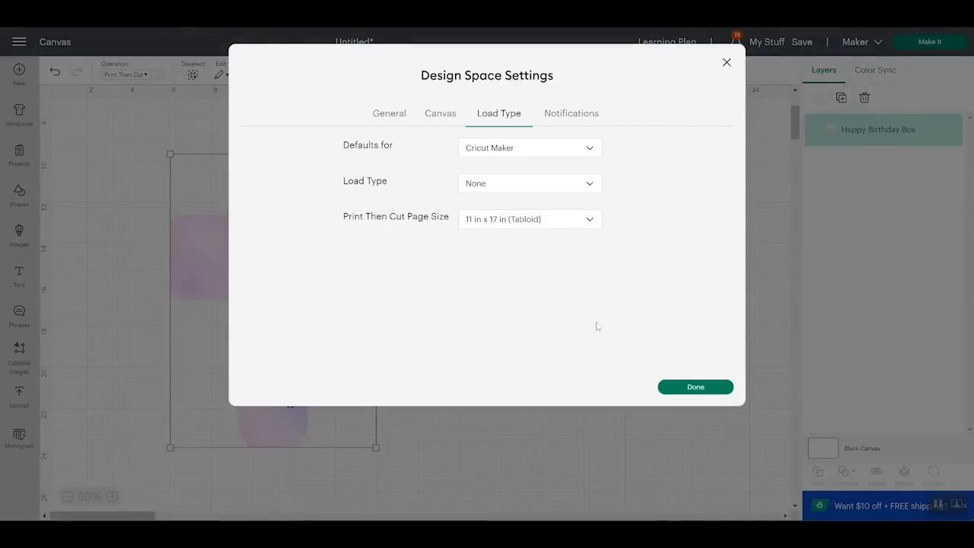
pyautogui.click(697, 390)
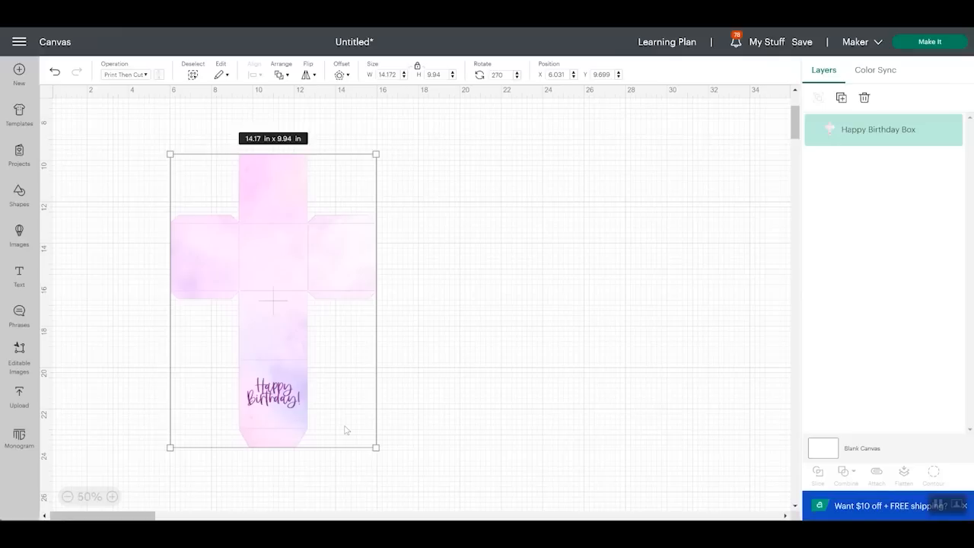
pyautogui.click(24, 191)
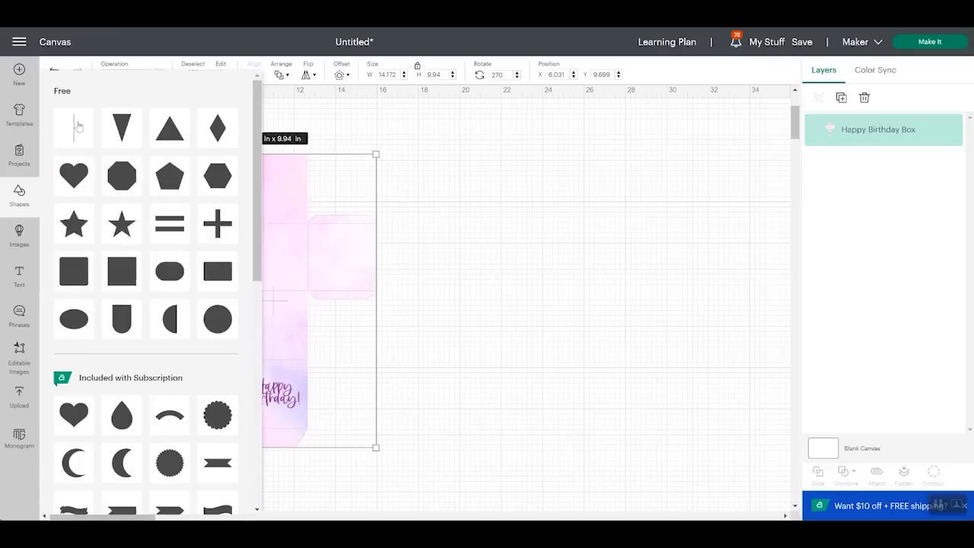
pyautogui.click(466, 215)
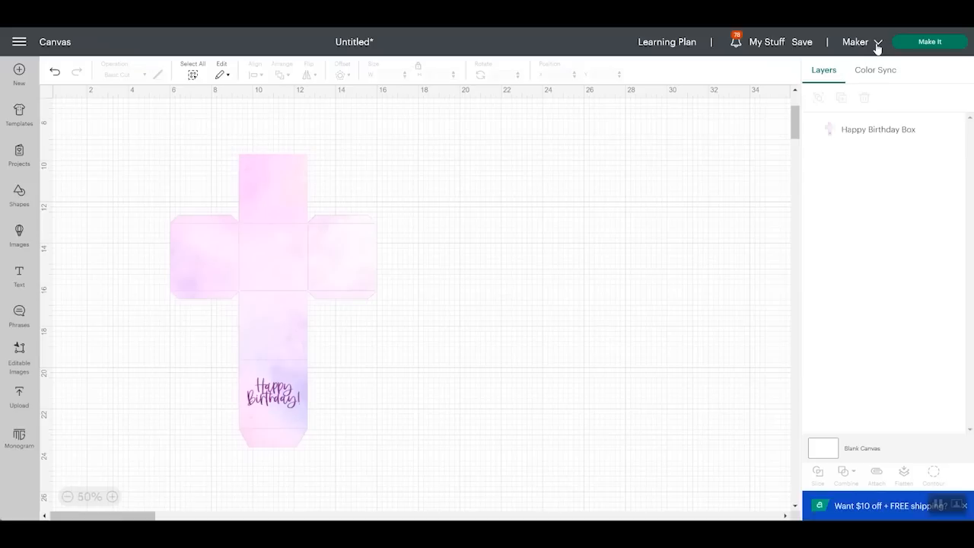
# Prepare the birthday box for making, check its placement on the mat, and continue to the print stage.
pyautogui.click(929, 42)
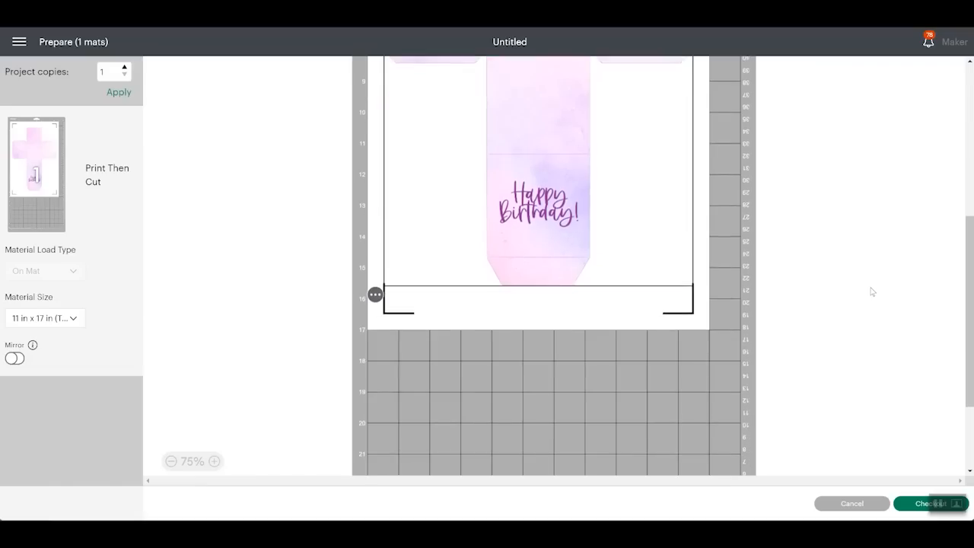
pyautogui.scroll(1, 872, 291)
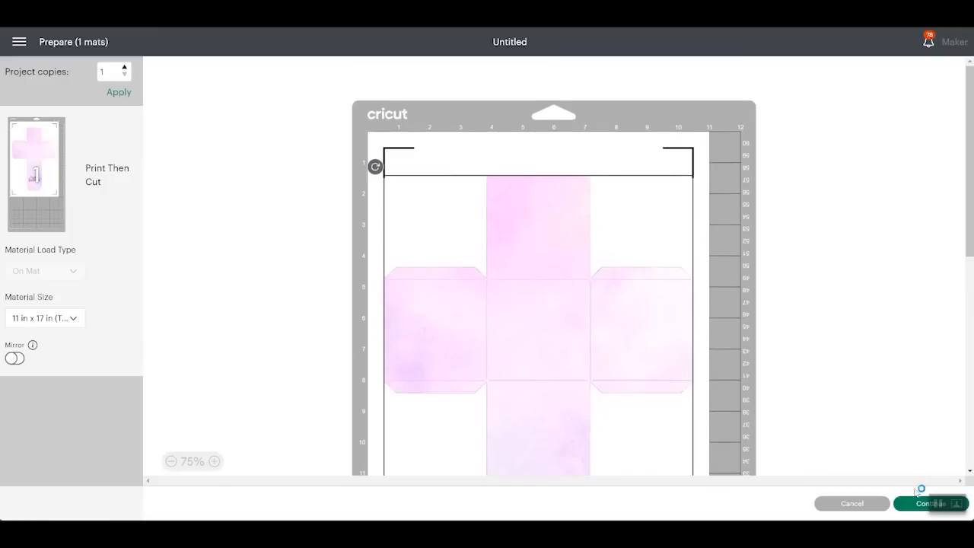
pyautogui.click(913, 505)
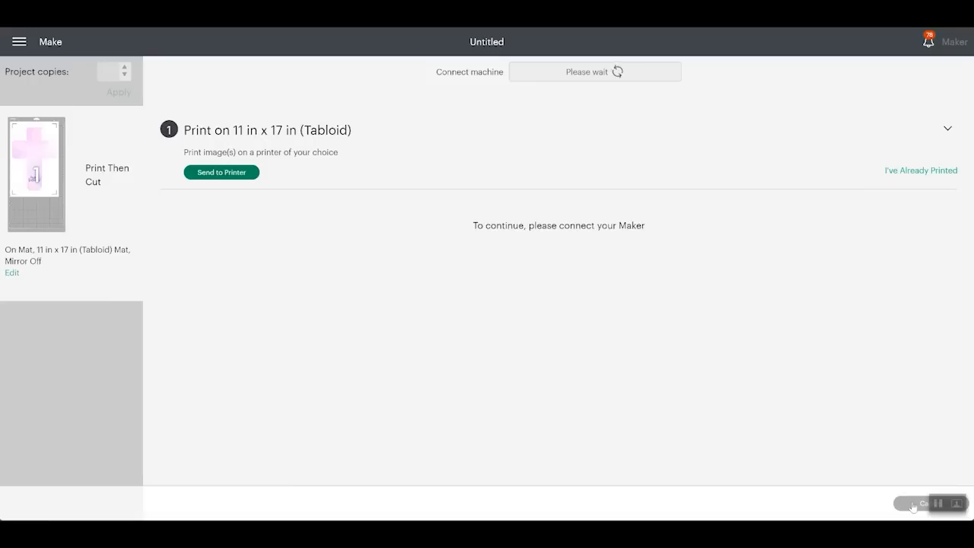